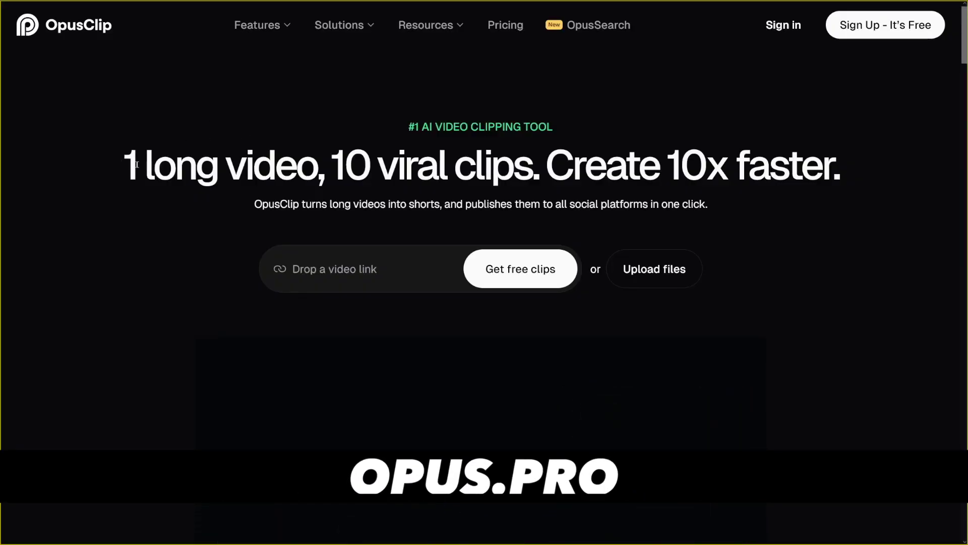
# - Copy the link of the YouTube video 'The creator economy is dying thanks to AI video'
pyautogui.moveTo(118, 157); pyautogui.dragTo(855, 178)
pyautogui.click(855, 177)
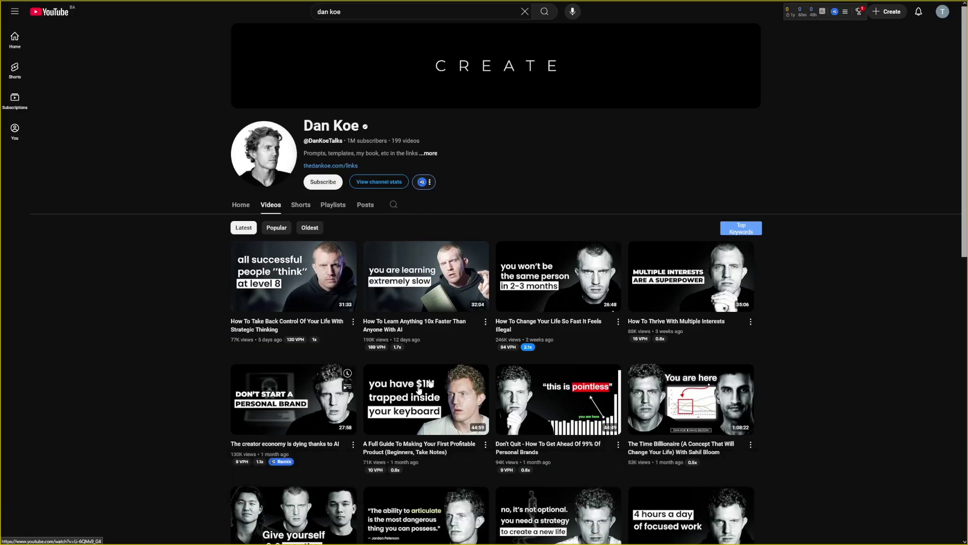
pyautogui.rightClick(279, 397)
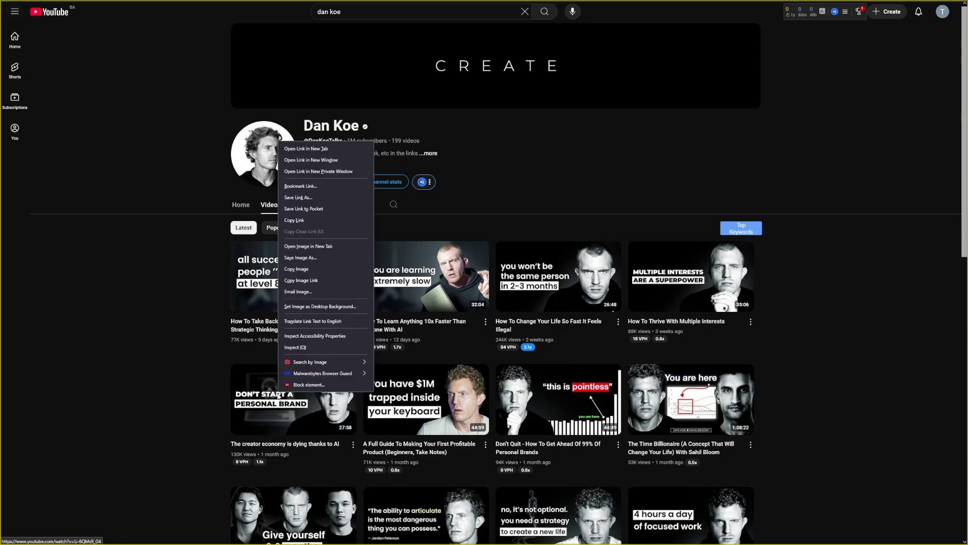
pyautogui.click(321, 220)
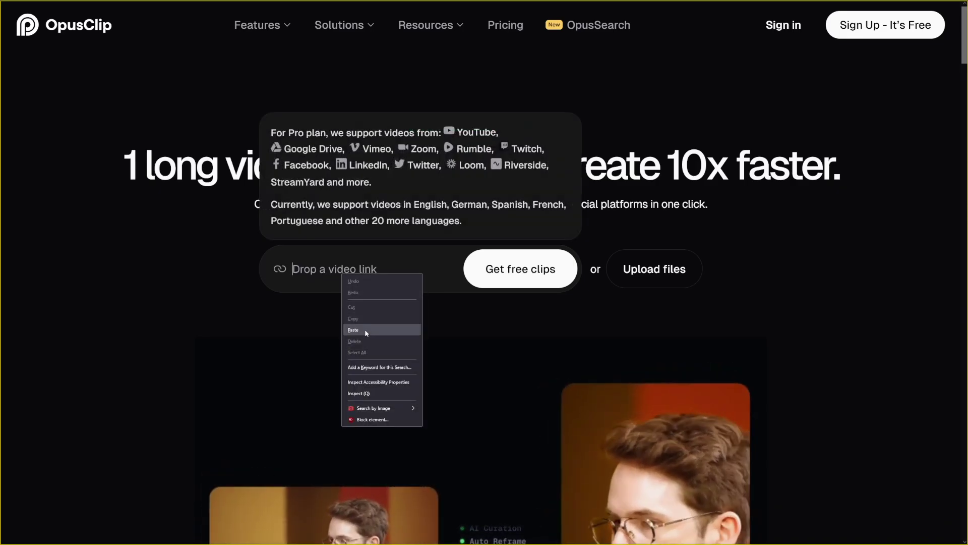
# - Paste the YouTube link into OpusClip's link field and submit it with Get free clips
pyautogui.click(364, 329)
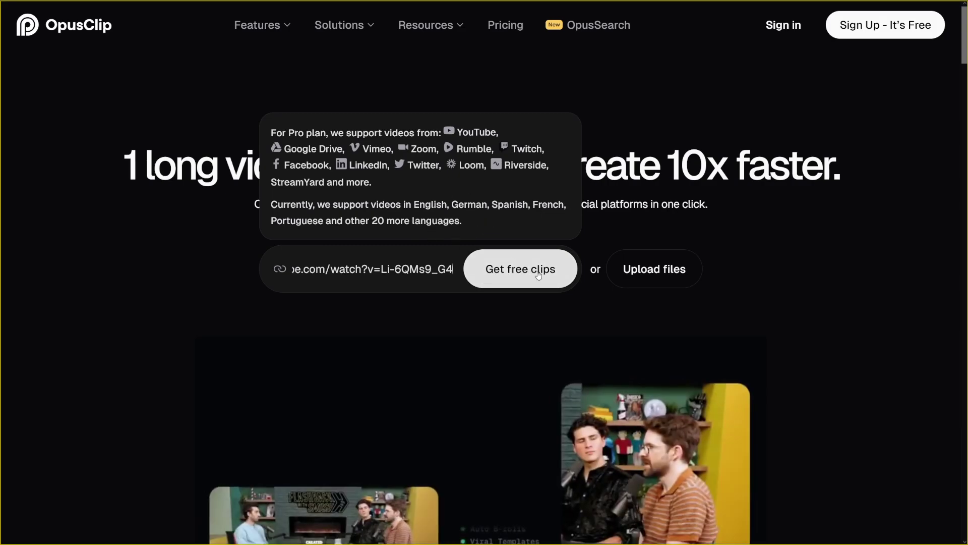
pyautogui.click(519, 279)
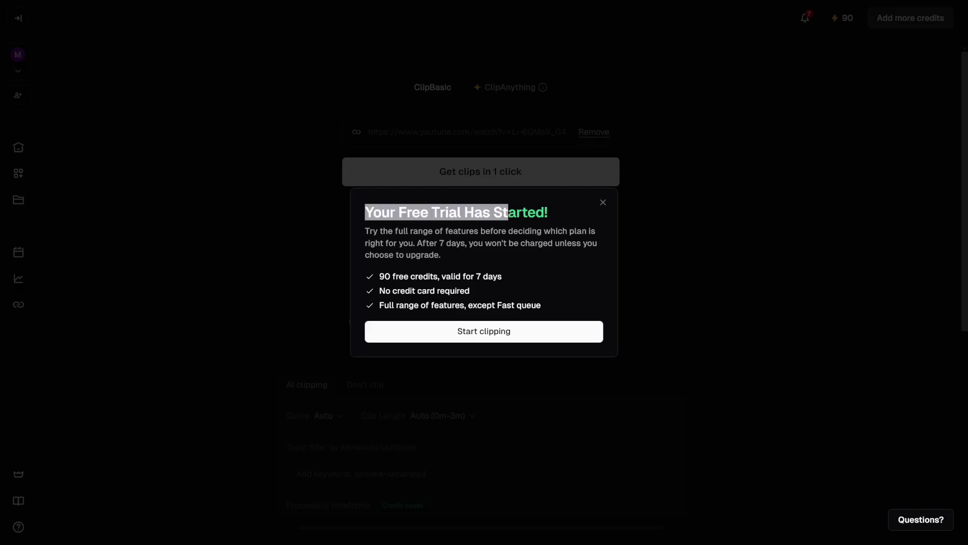
# - Start clipping from the free-trial welcome and check the 90-credit balance
pyautogui.click(549, 216)
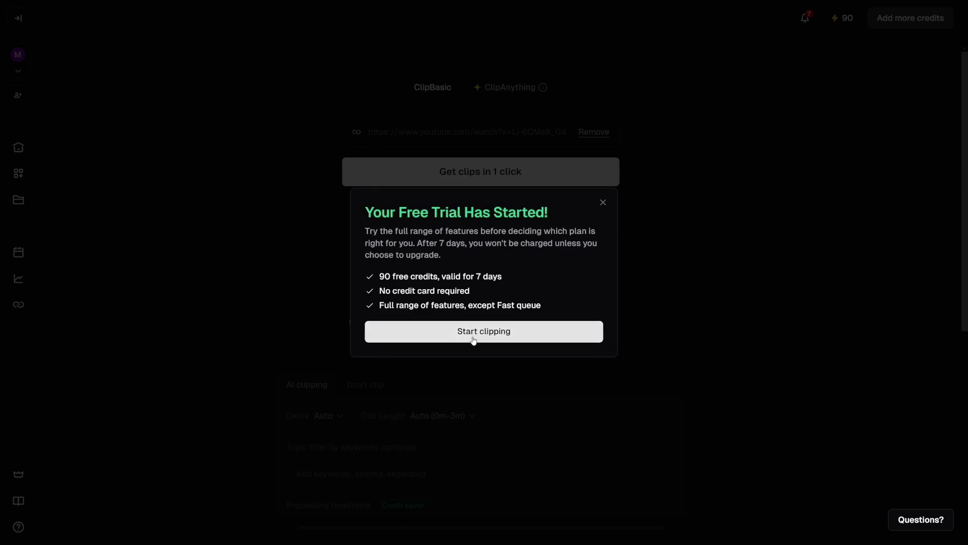
pyautogui.click(533, 324)
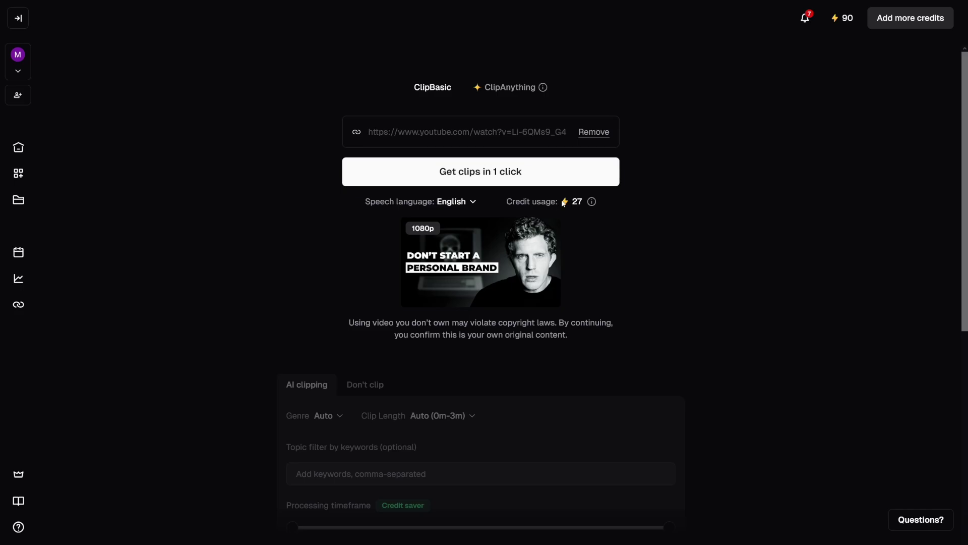
pyautogui.click(843, 22)
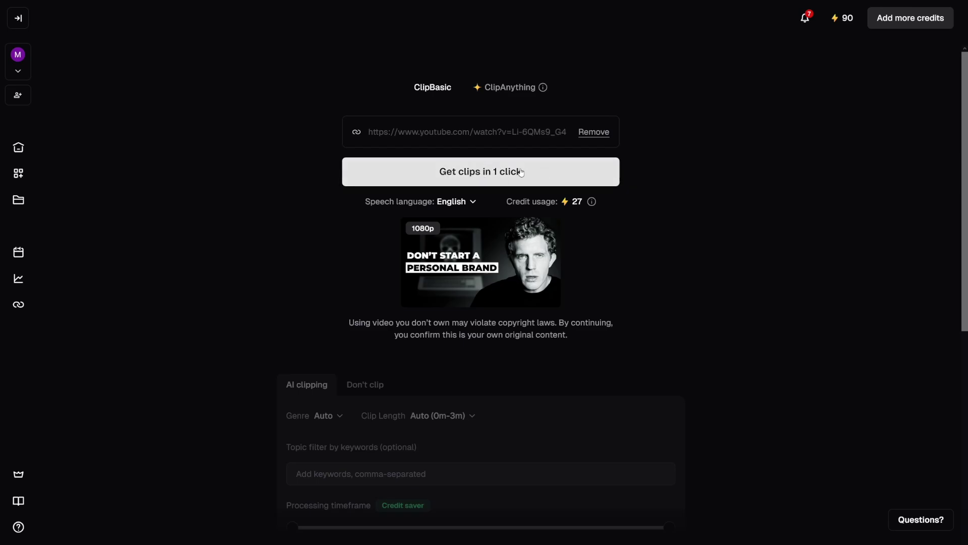
# - Generate clips from the linked video in one click and scroll down to the new project
pyautogui.click(506, 176)
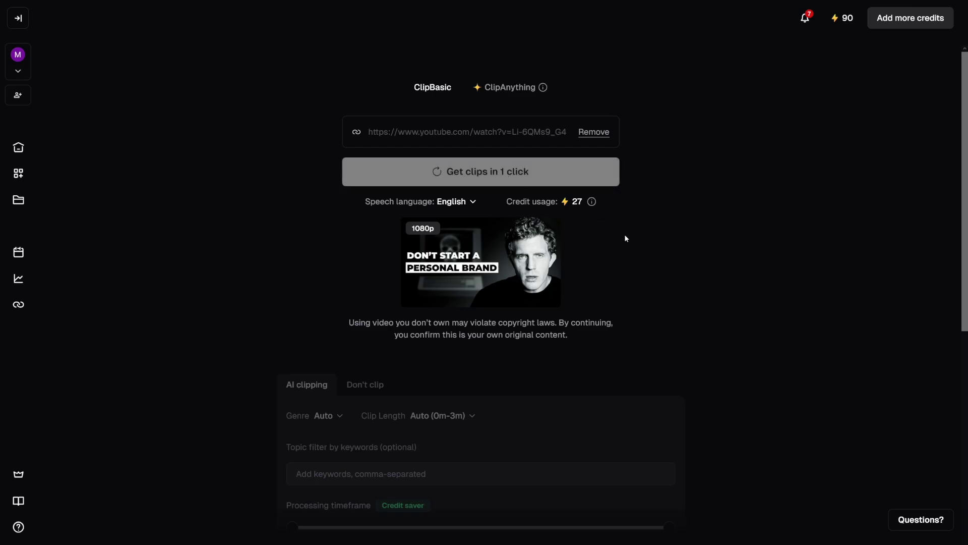
pyautogui.scroll(-3, 159, 277)
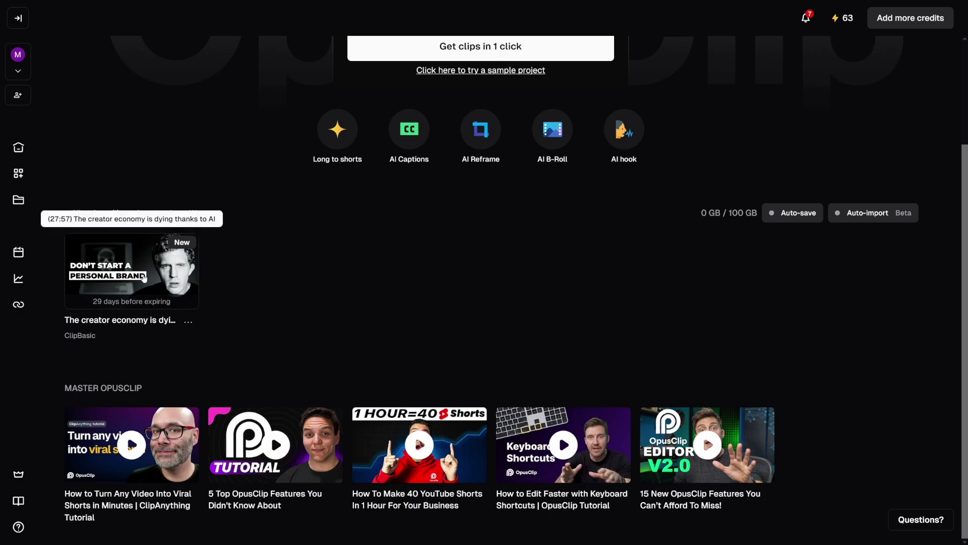
# - Open the creator economy project, dismiss the posting popup, and browse its 22 ranked clips
pyautogui.click(144, 278)
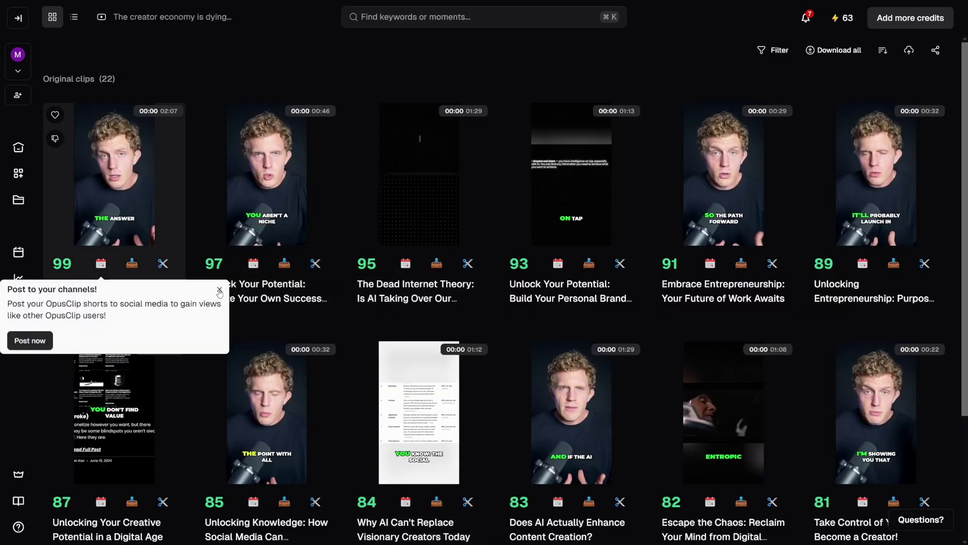
pyautogui.click(220, 289)
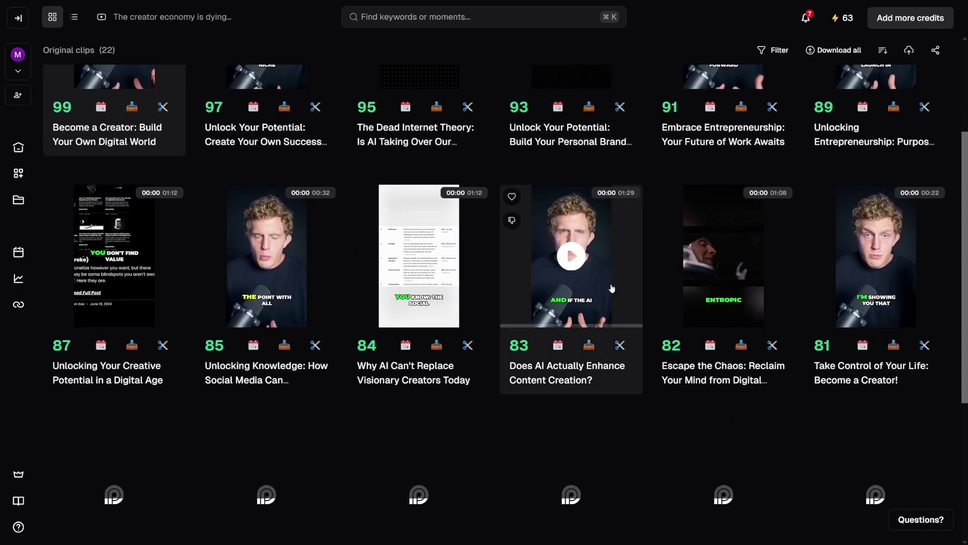
pyautogui.scroll(-10, 611, 288)
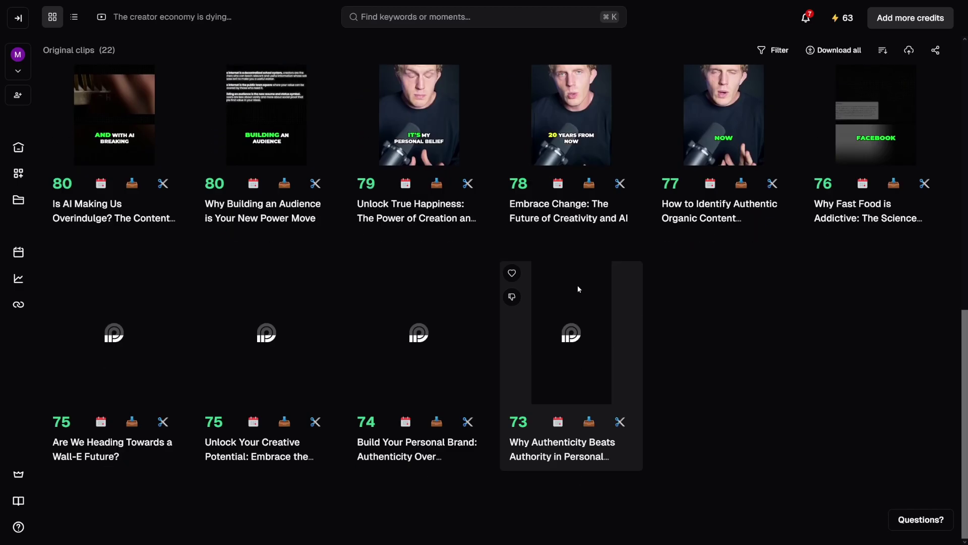
pyautogui.scroll(8, 577, 286)
pyautogui.scroll(3, 580, 292)
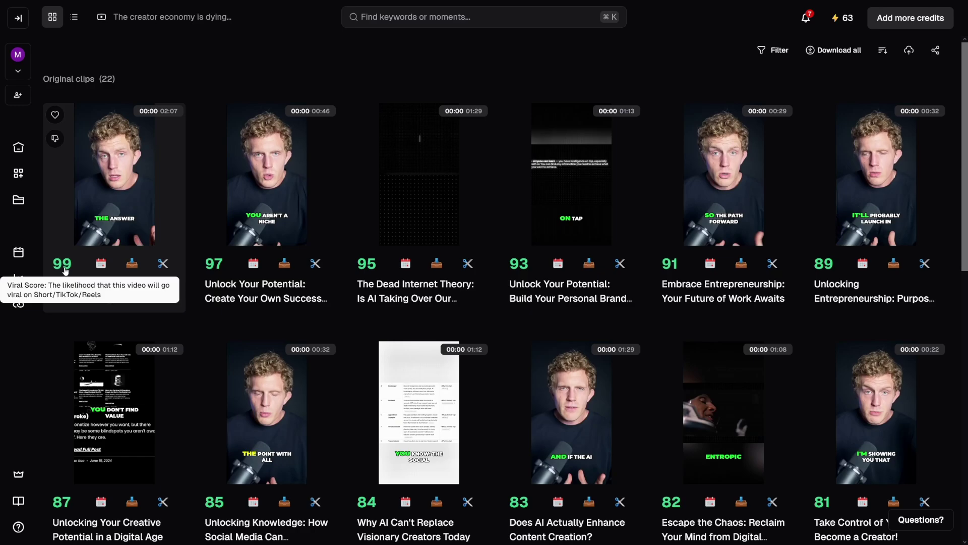
pyautogui.scroll(-10, 638, 293)
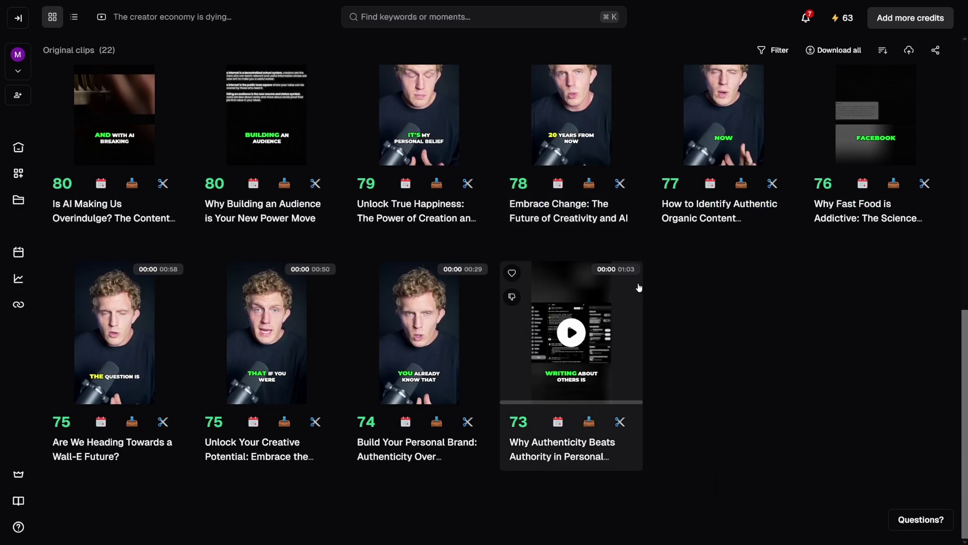
pyautogui.scroll(10, 633, 287)
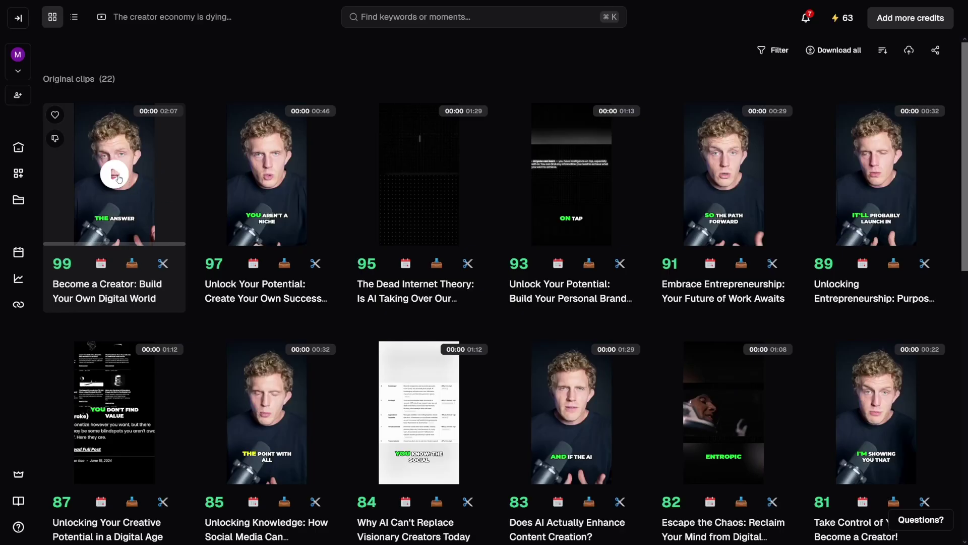
# - Preview the 99-score clip, open it in the editor, and dismiss the welcome and tour popups
pyautogui.click(120, 177)
pyautogui.click(120, 178)
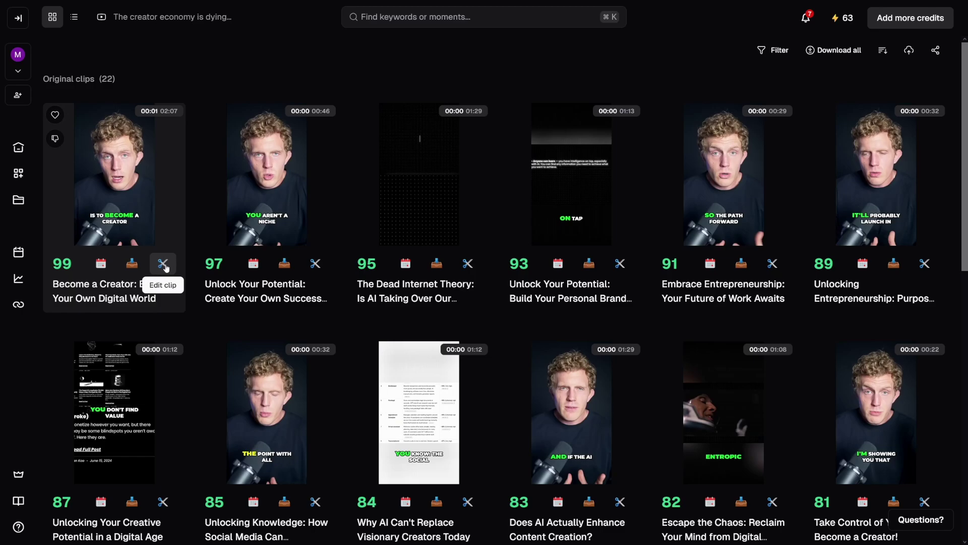
pyautogui.click(164, 264)
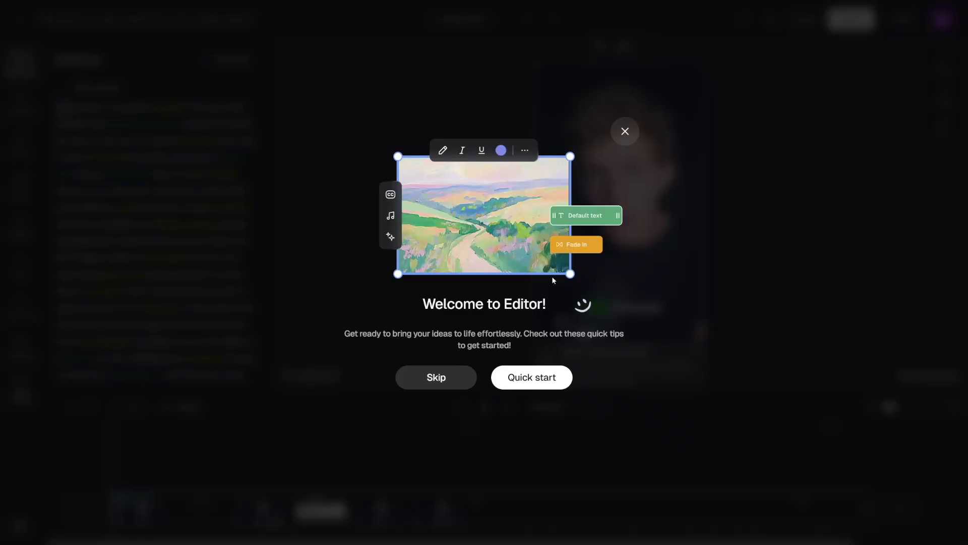
pyautogui.click(625, 131)
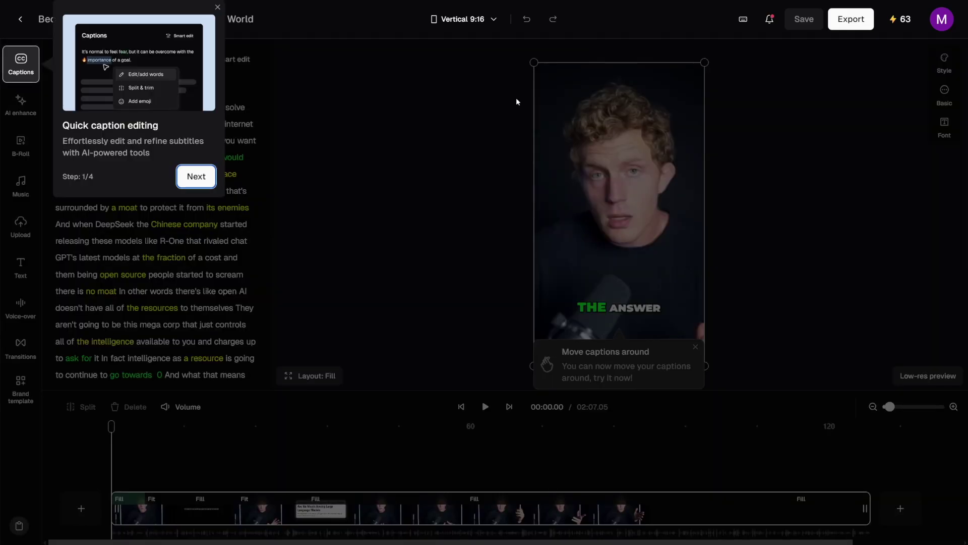
pyautogui.click(218, 8)
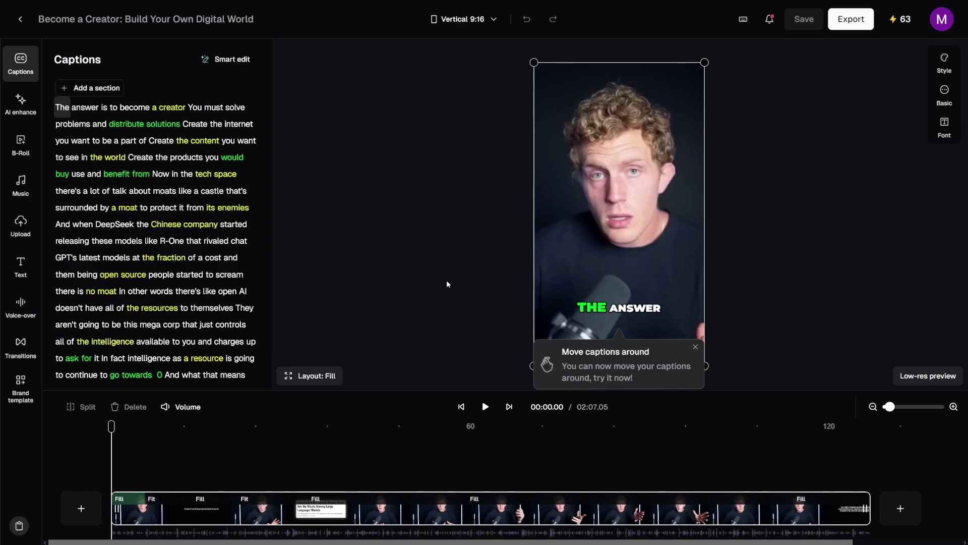
# - Jump to the 'AND DISTRIBUTE SOLUTIONS' caption by selecting the word solutions in Captions
pyautogui.click(618, 306)
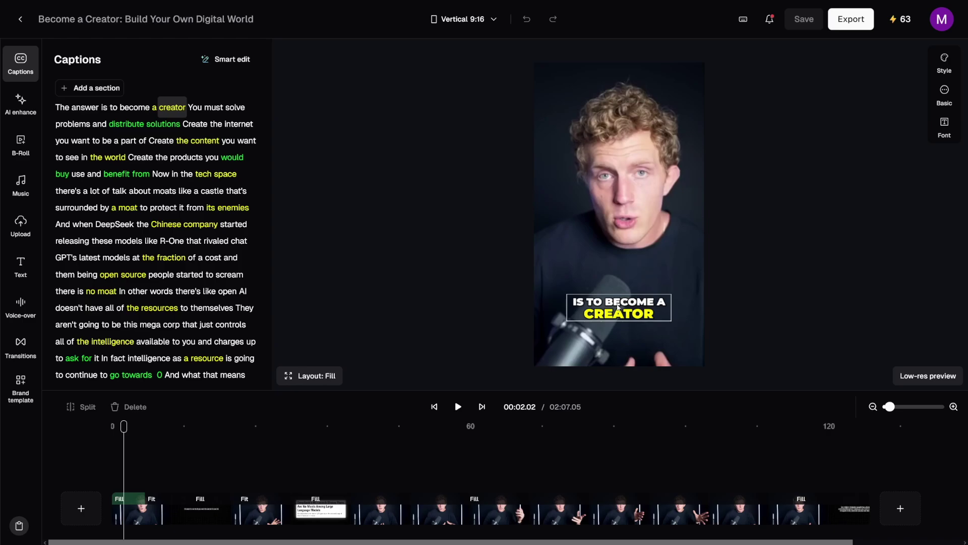
pyautogui.click(160, 126)
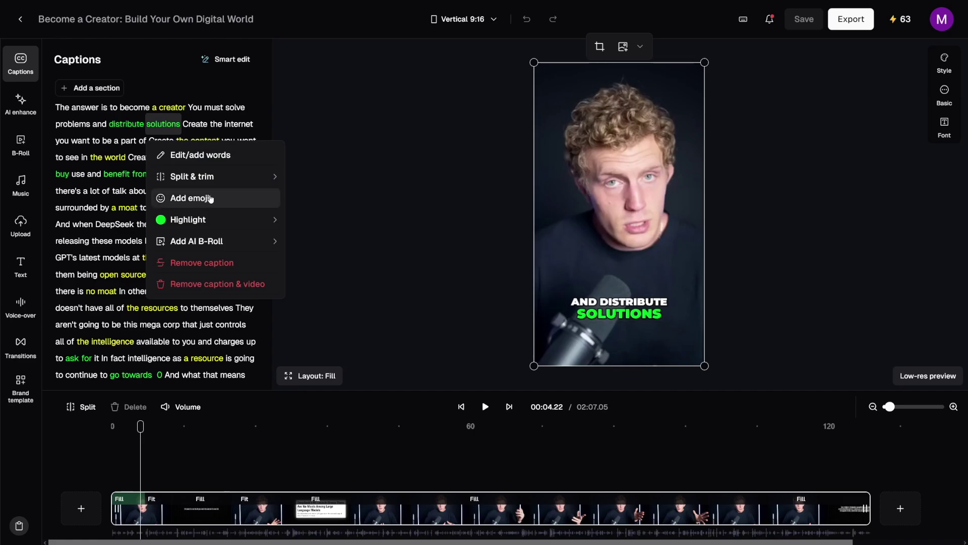
pyautogui.click(309, 187)
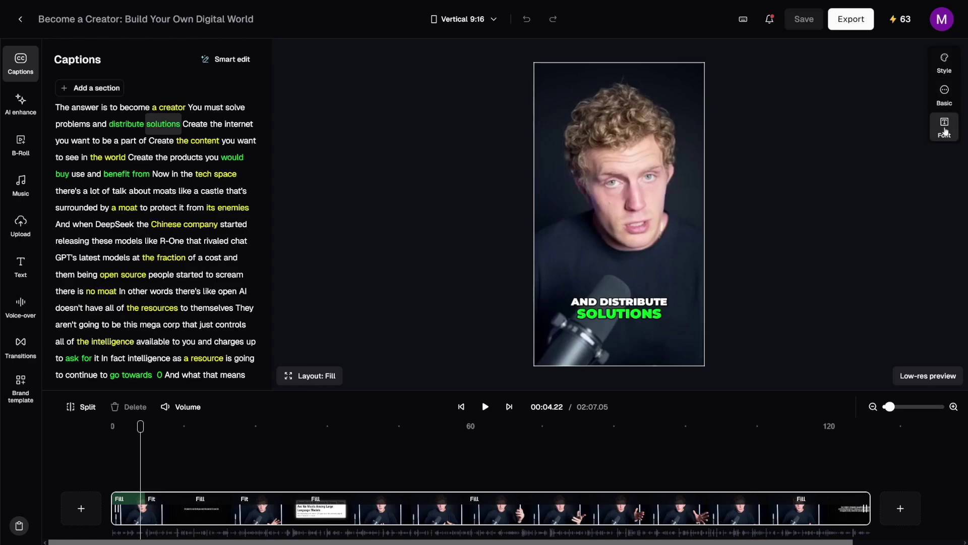
# - Browse the caption styles, then show the Basic settings with Bounce animation, three lines and green highlight
pyautogui.click(946, 67)
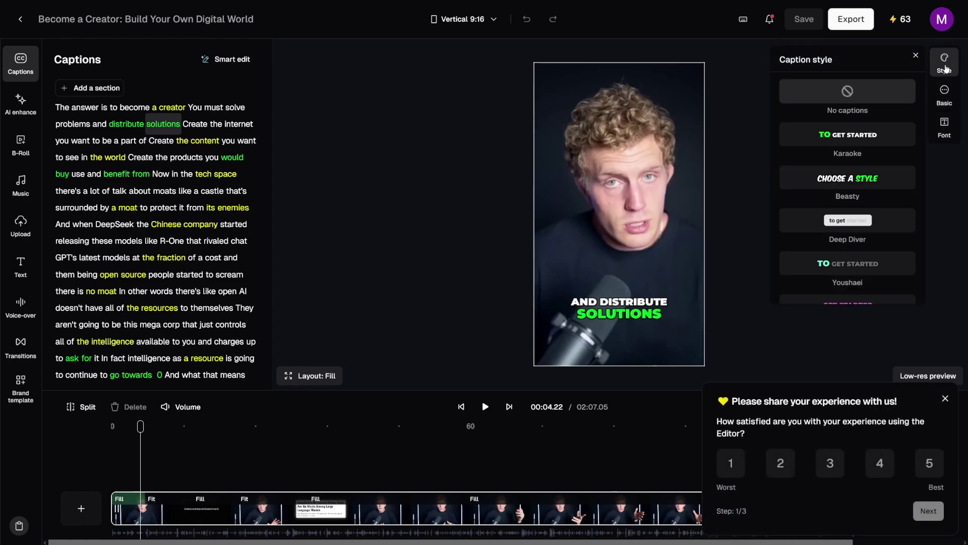
pyautogui.scroll(-2, 875, 161)
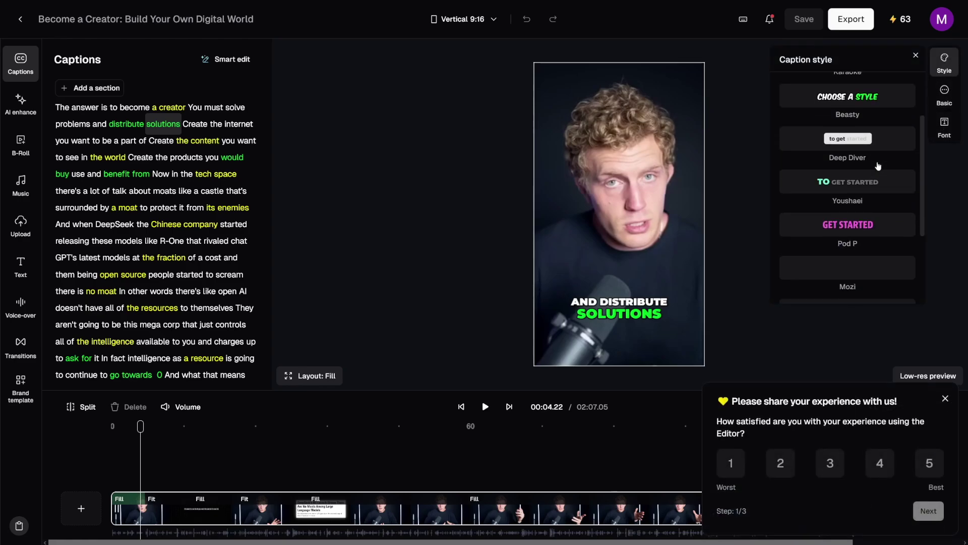
pyautogui.scroll(2, 870, 197)
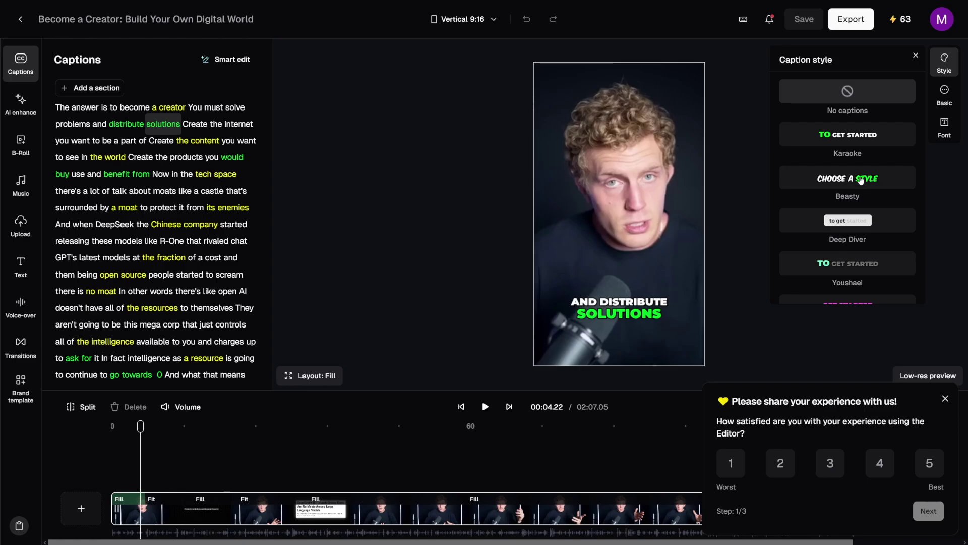
pyautogui.scroll(-4, 860, 180)
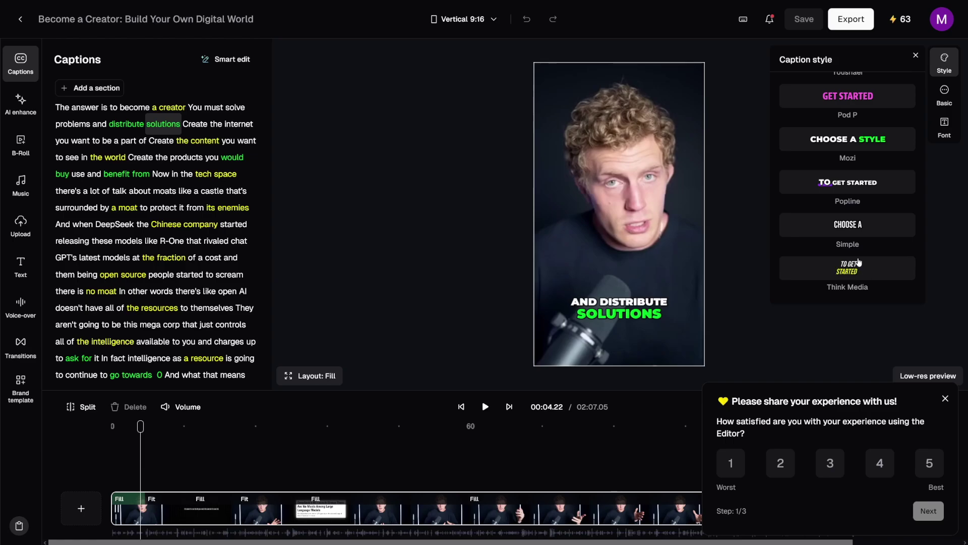
pyautogui.scroll(5, 851, 258)
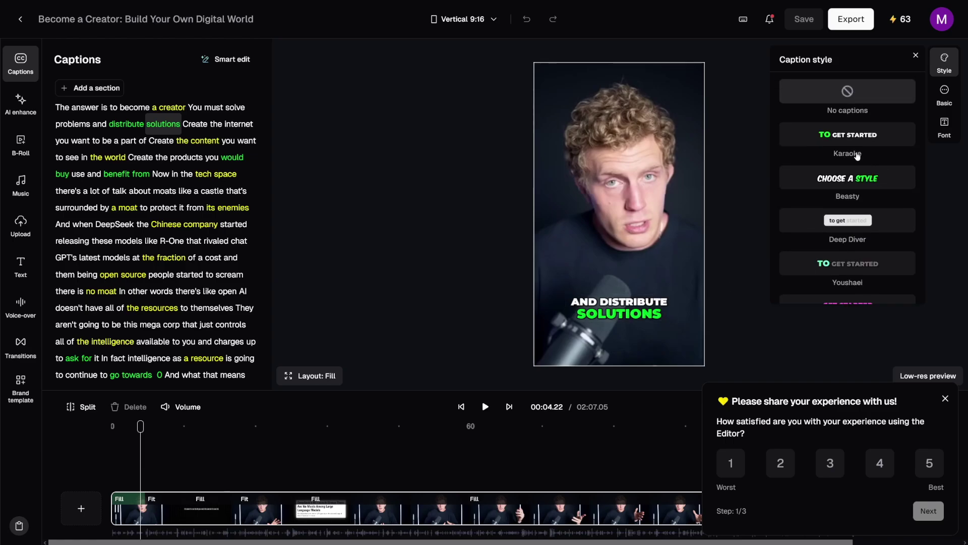
pyautogui.click(945, 96)
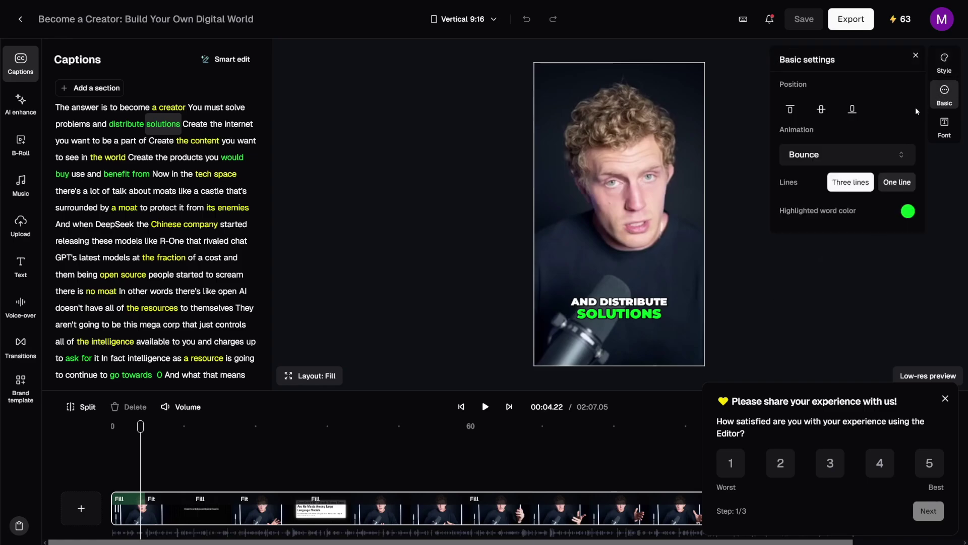